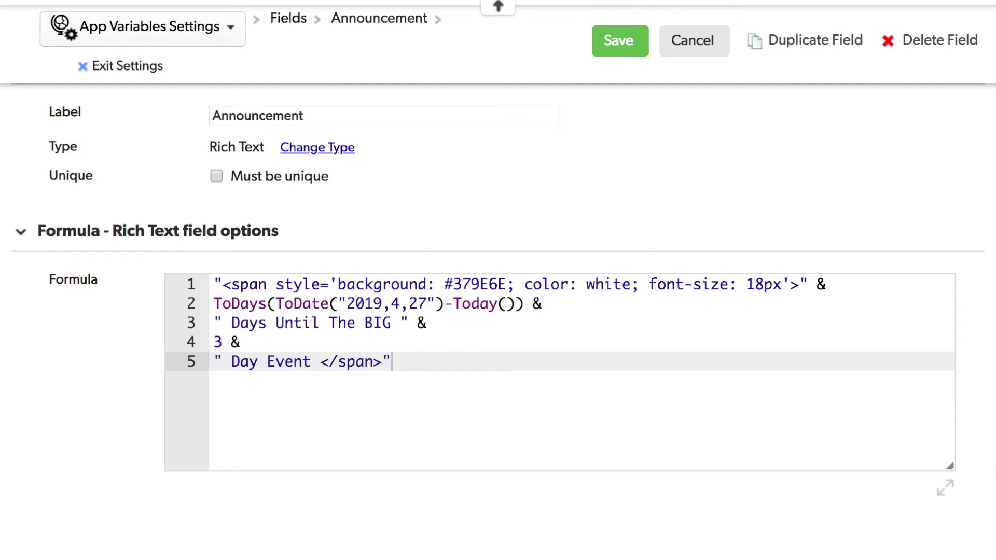
# - Save the Announcement field's settings with its five-line rich-text formula
pyautogui.click(622, 40)
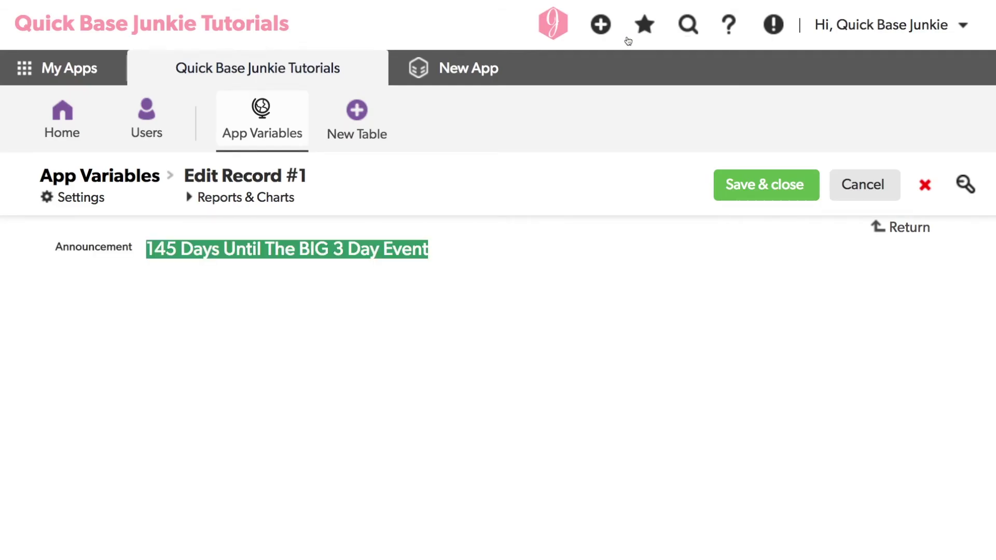
# - Go to the app home and start a new variable from the app Settings' Variables section
pyautogui.click(64, 112)
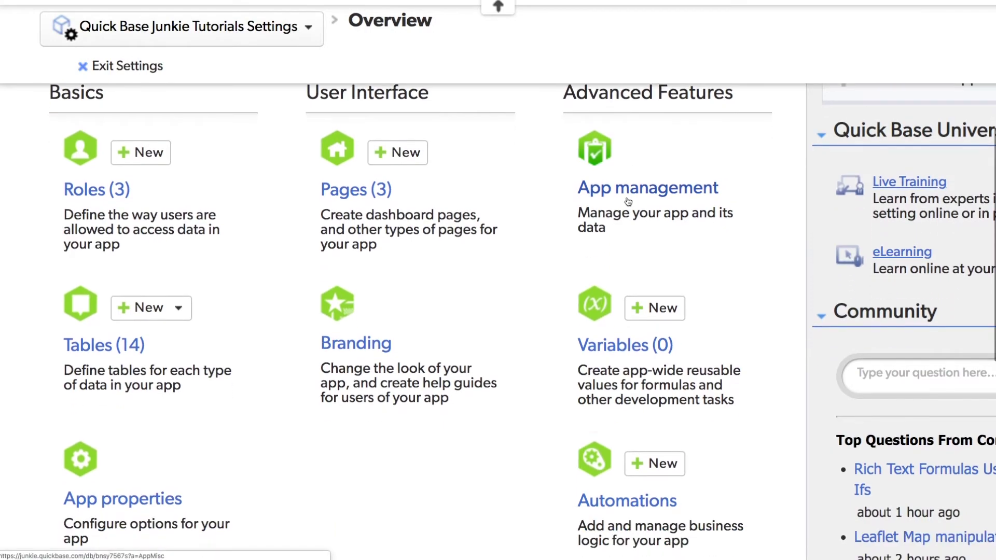
pyautogui.click(667, 313)
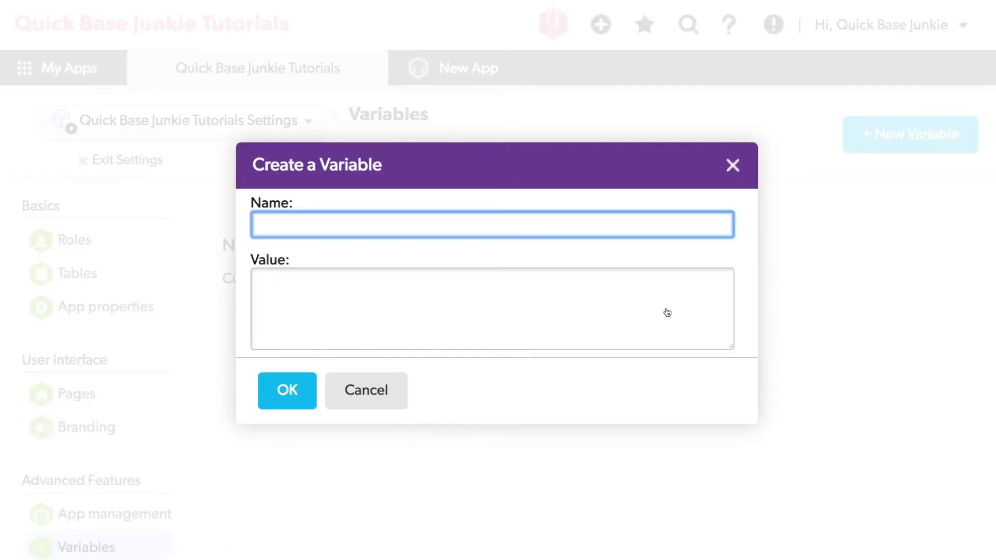
# - Create an app variable named Event Date with value 2019,4,27 and save it
pyautogui.write('Event Date')
pyautogui.press('Tab')
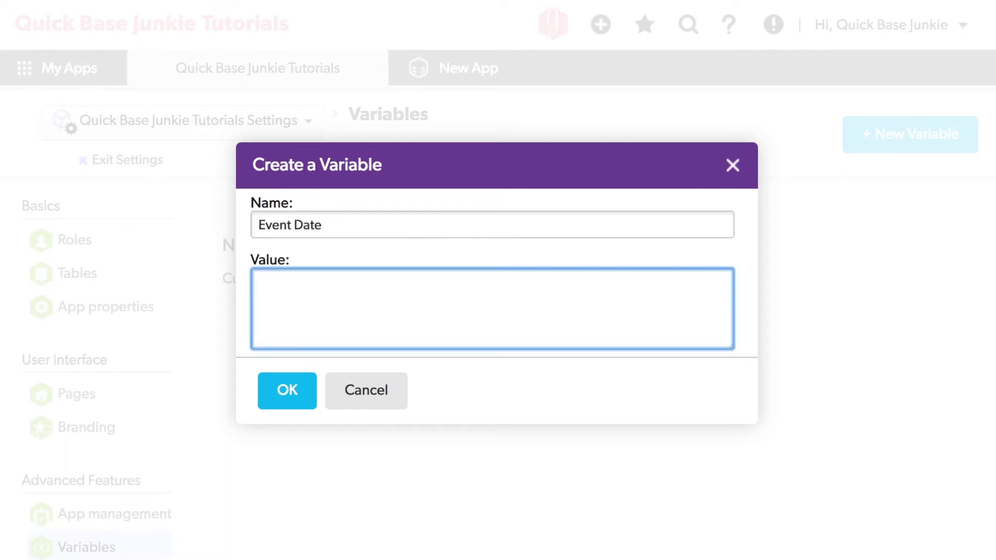
pyautogui.write('2019,4,27')
pyautogui.click(286, 389)
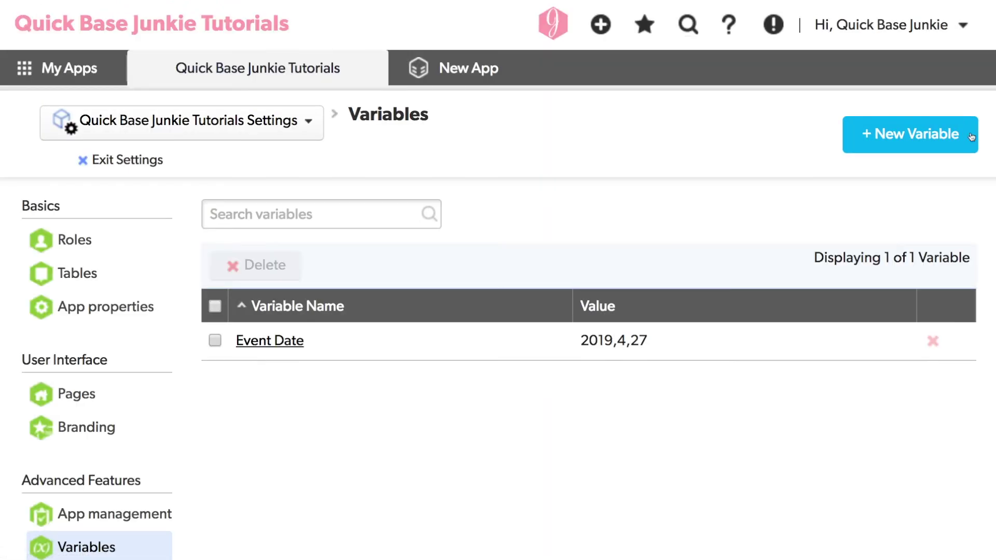
# - Add an Announcement Style variable whose value is the pasted background, colour and font-size style string
pyautogui.click(927, 134)
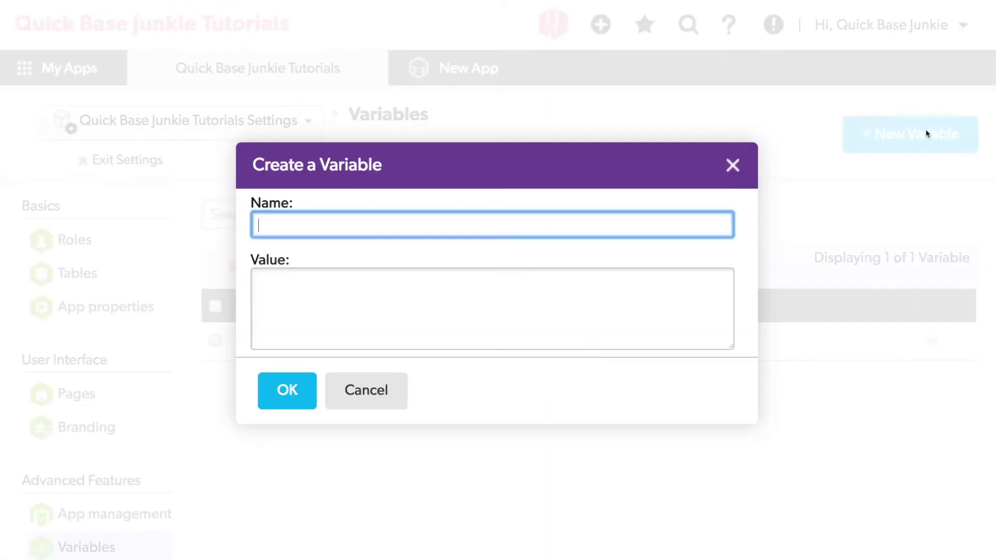
pyautogui.write('Announcement Style')
pyautogui.click(308, 288)
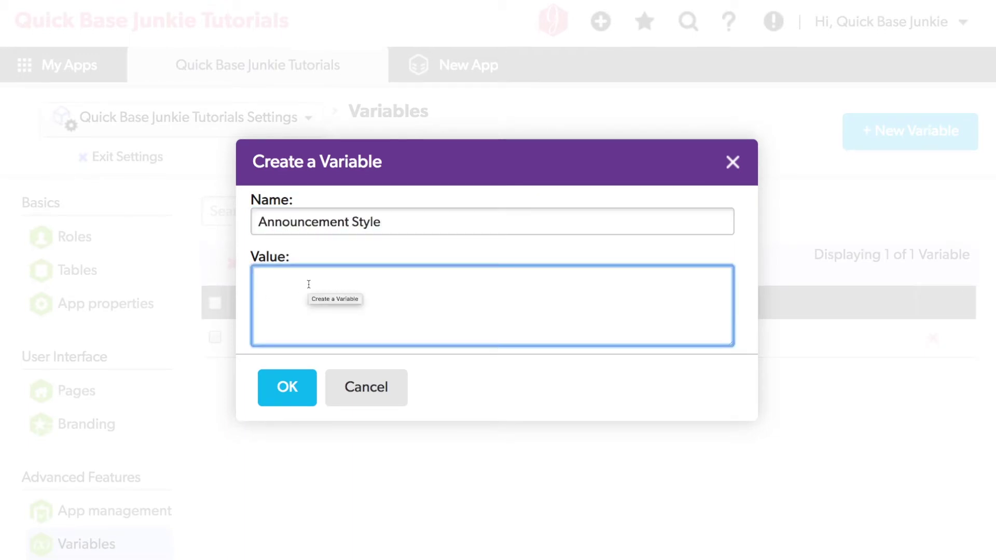
pyautogui.write("style='background: #379E6E; color: white; font-size: 18px'")
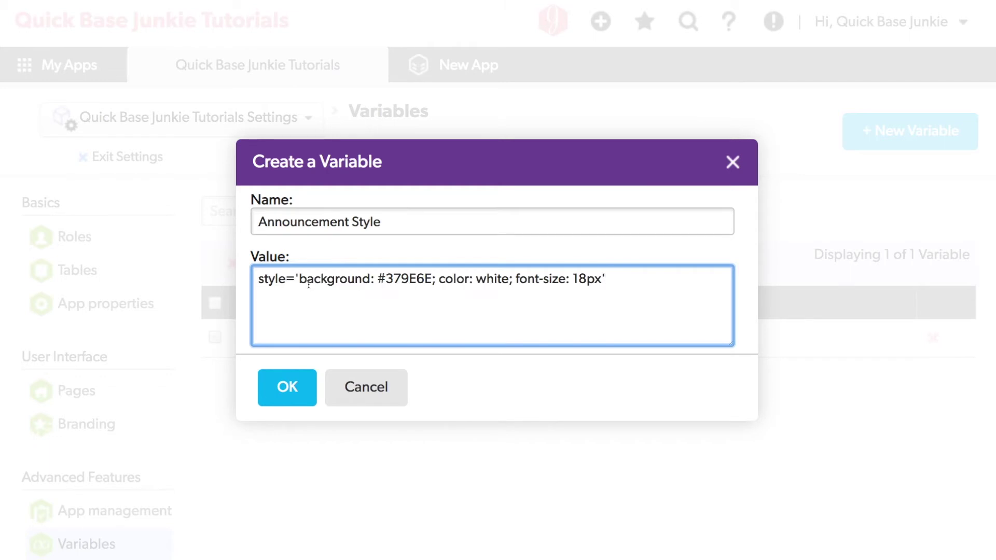
pyautogui.click(287, 386)
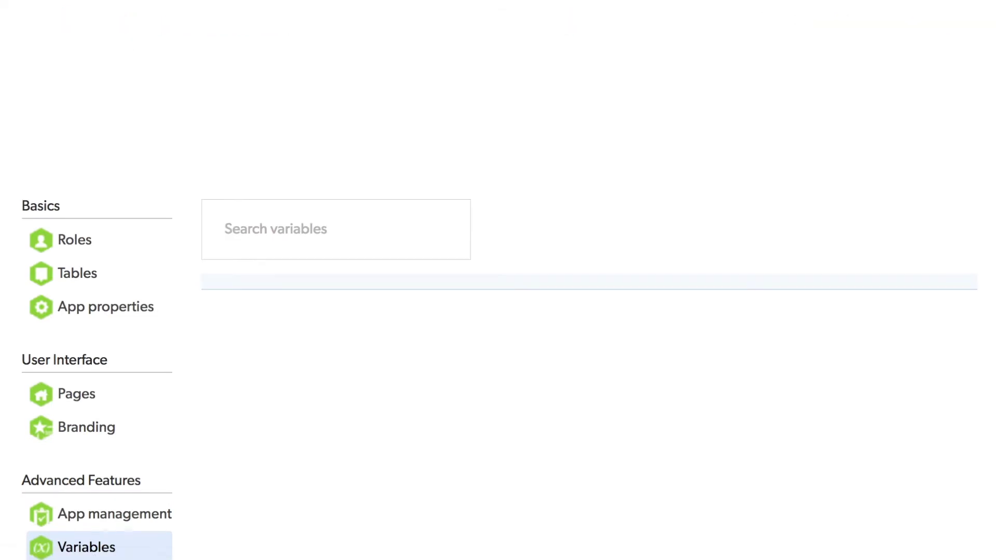
# - Add an Event Duration variable with value 3
pyautogui.click(927, 136)
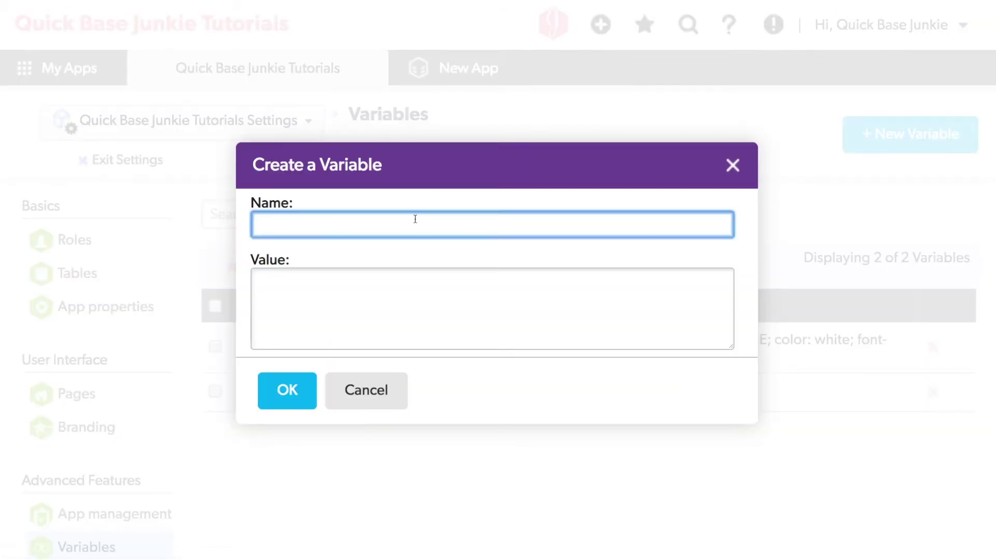
pyautogui.write('Event Duration')
pyautogui.click(311, 298)
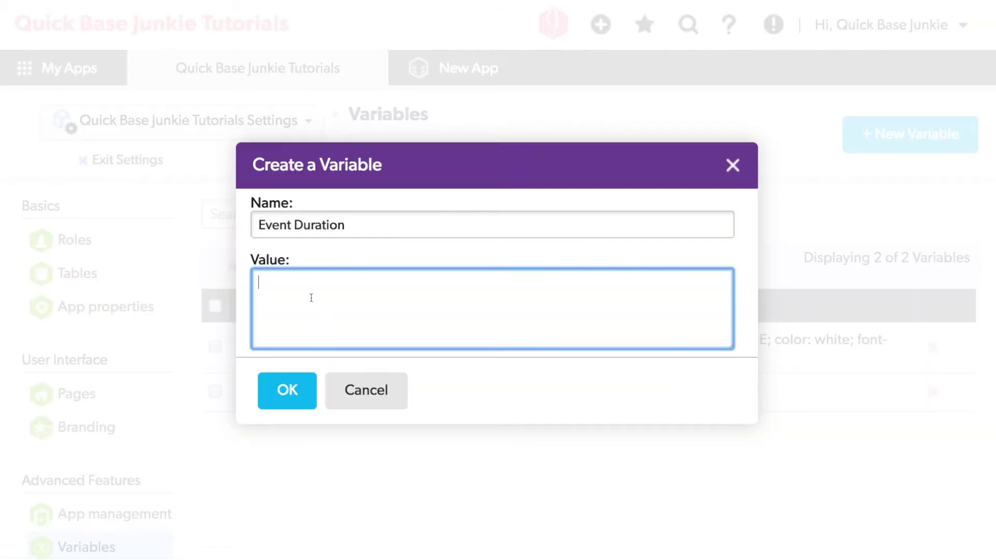
pyautogui.write('3')
pyautogui.click(288, 390)
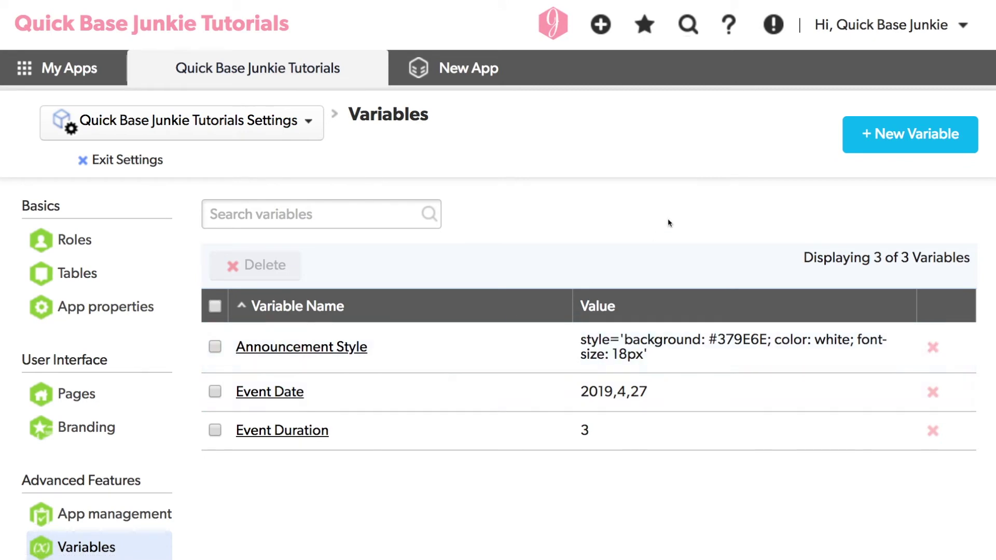
# - Add an Event Name variable with value The BIG
pyautogui.click(924, 143)
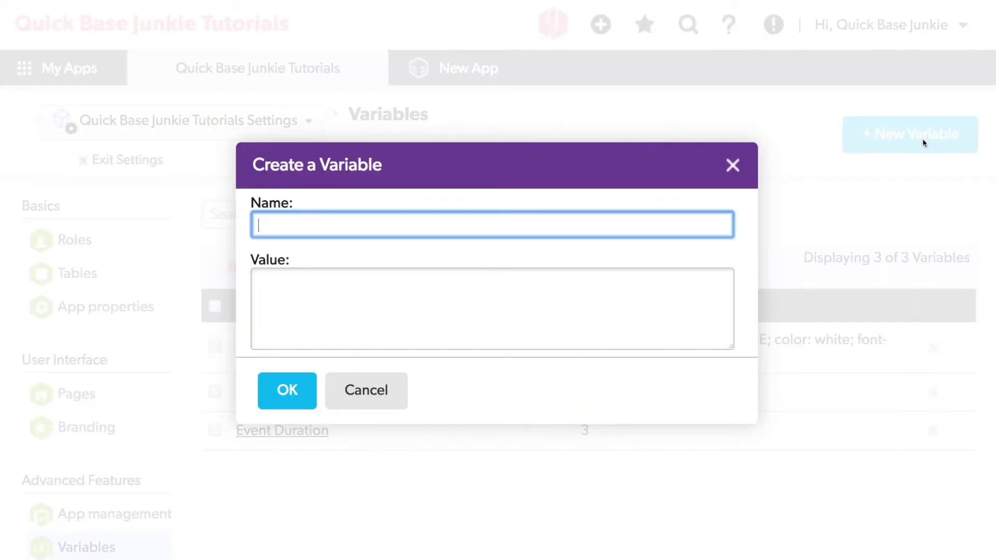
pyautogui.write('Event Name')
pyautogui.press('Tab')
pyautogui.write('The BIG')
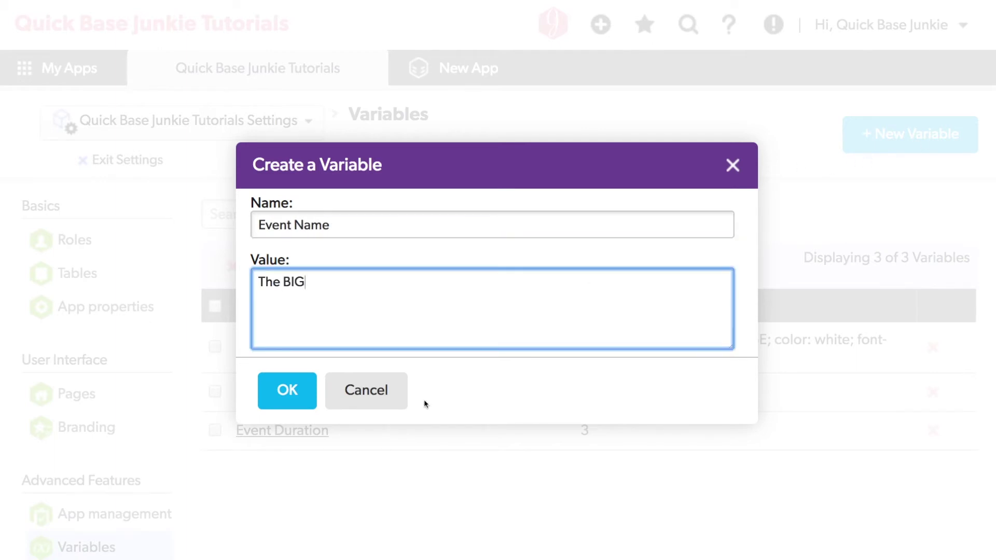
pyautogui.click(296, 397)
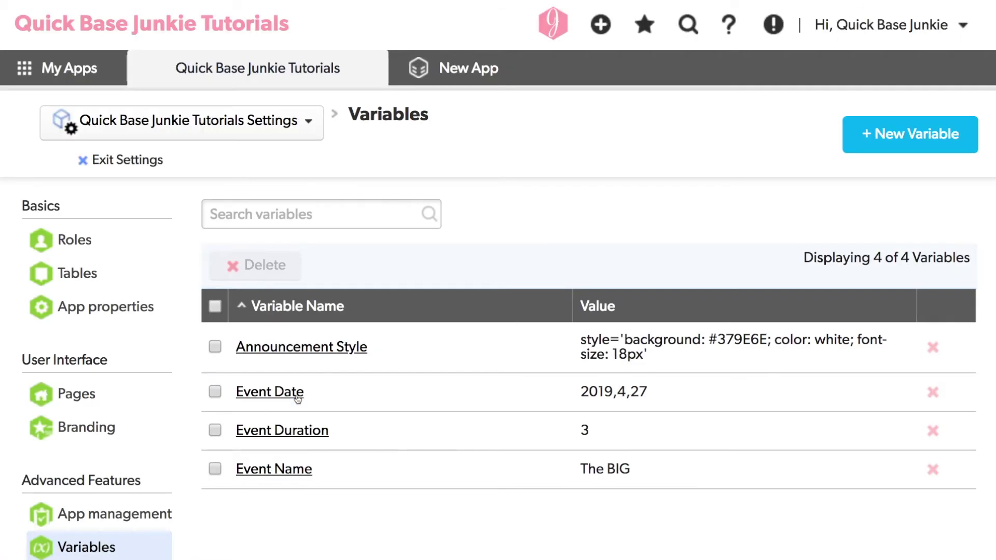
# - Replace the hard-coded style string in the formula's first line with [Announcement Style]
pyautogui.click(126, 165)
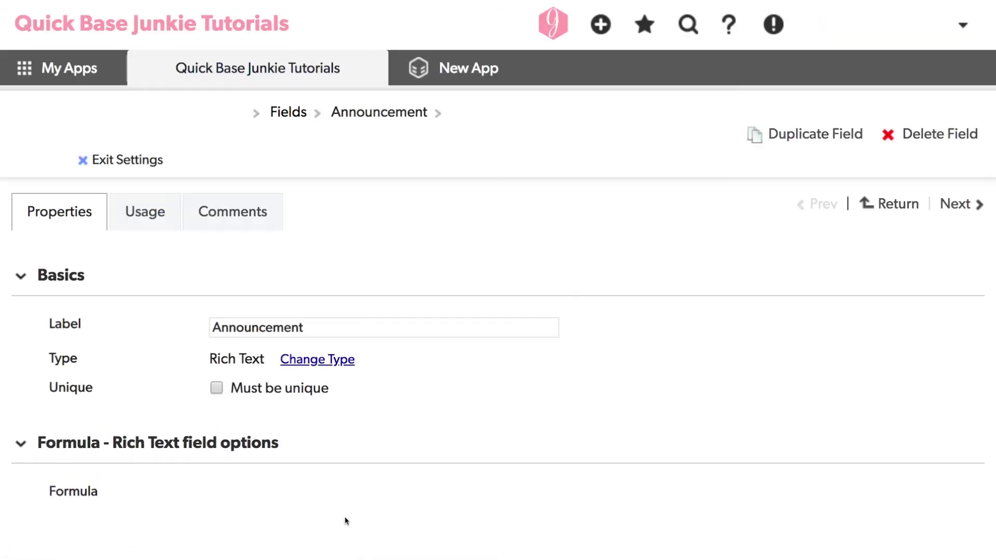
pyautogui.scroll(-5, 501, 310)
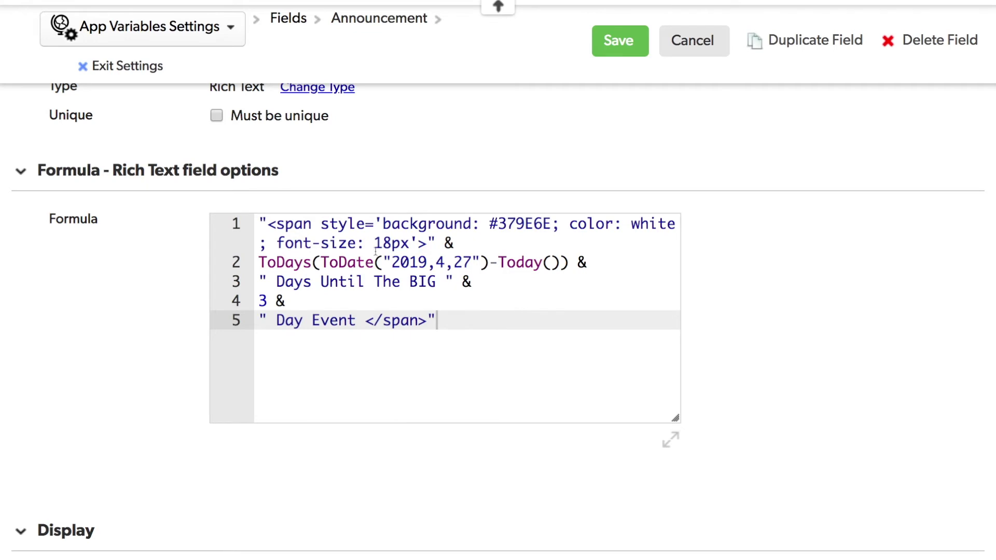
pyautogui.moveTo(320, 223); pyautogui.dragTo(416, 237)
pyautogui.write('"')
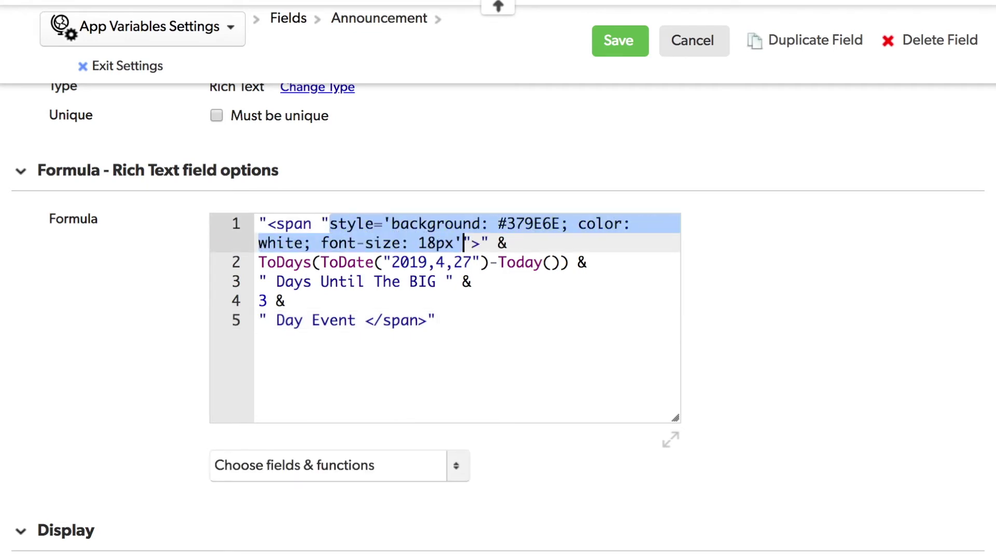
pyautogui.write(' &')
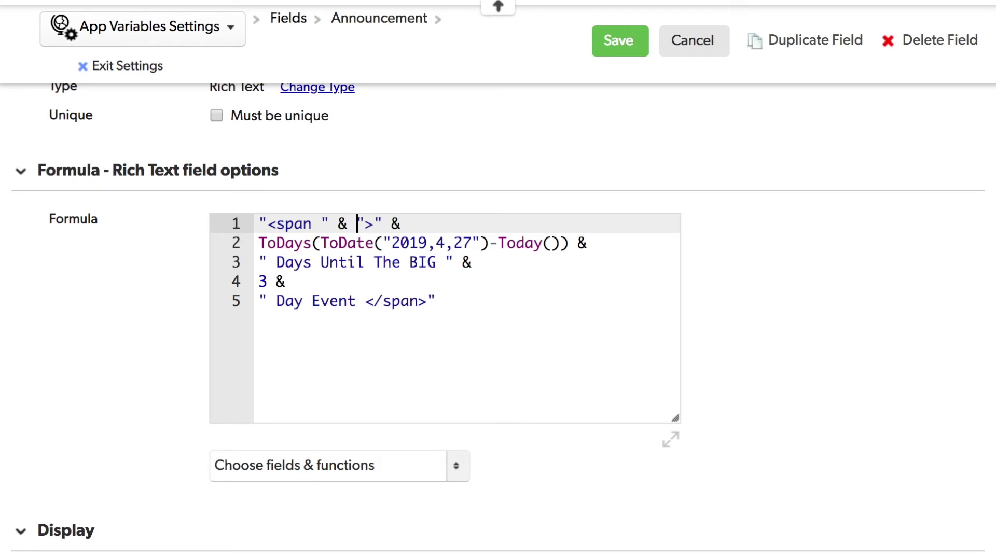
pyautogui.write('[')
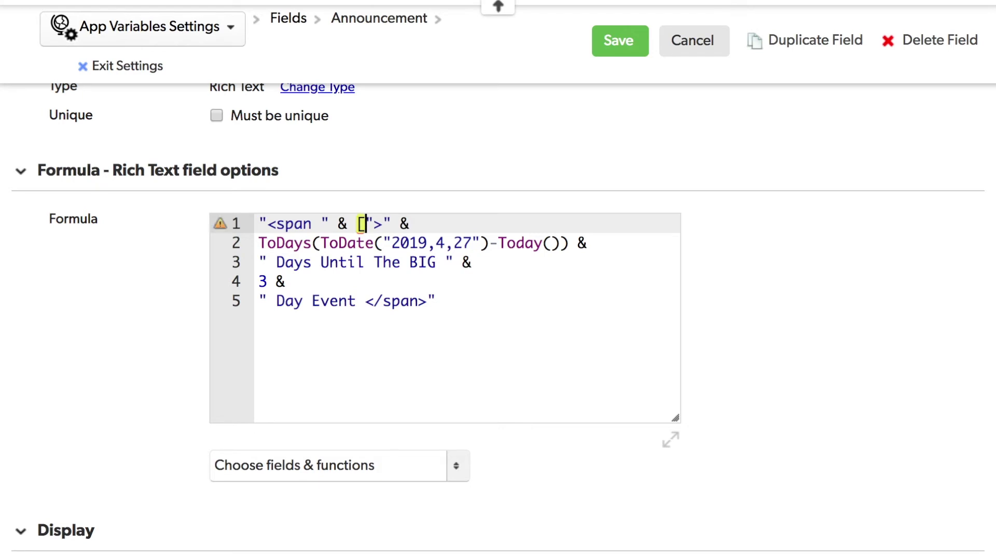
pyautogui.press('BackSpace')
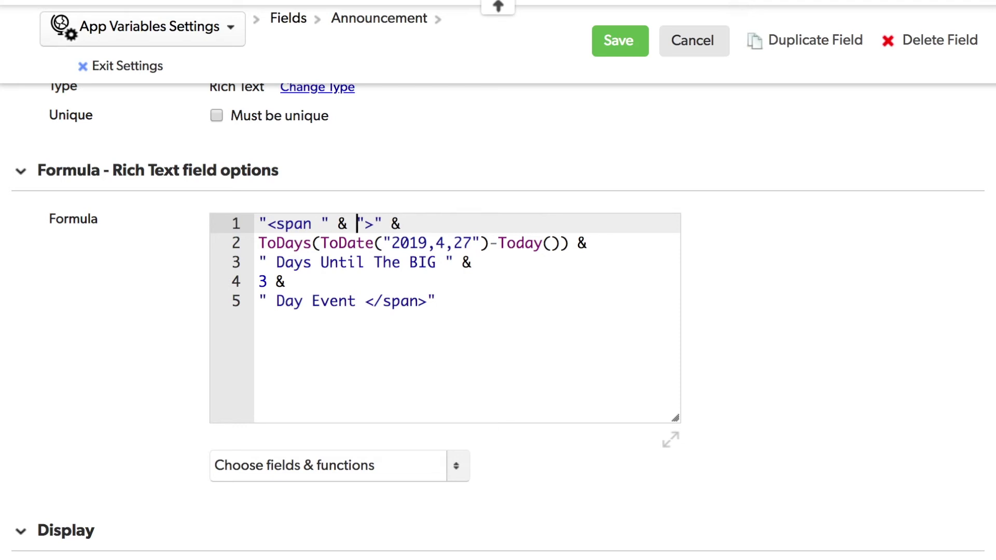
pyautogui.write('[Announcement Style]')
pyautogui.write('&')
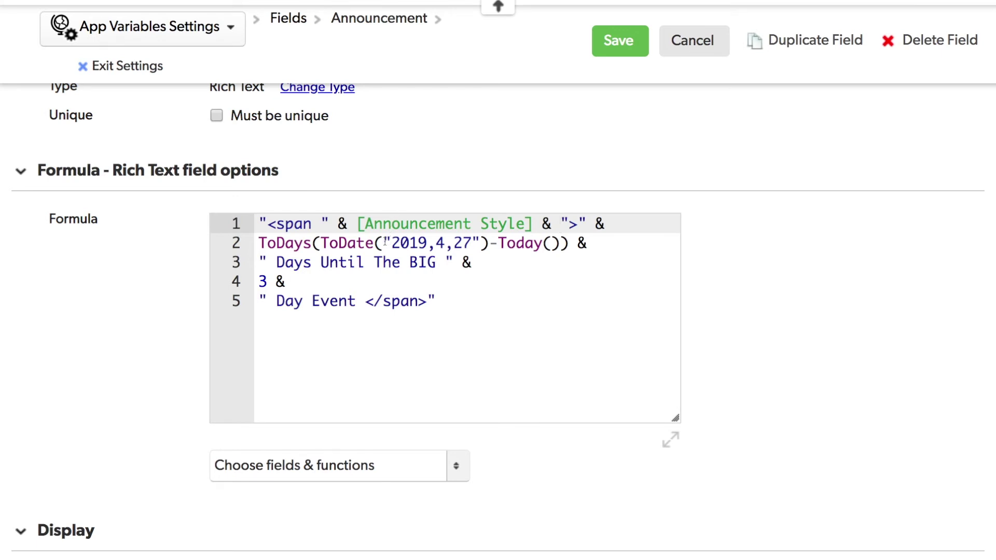
# - Swap the hard-coded date, 'The BIG' and 3 for [Event Date], [Event Name] and [Event Duration]
pyautogui.moveTo(385, 241); pyautogui.dragTo(489, 242)
pyautogui.write('[E')
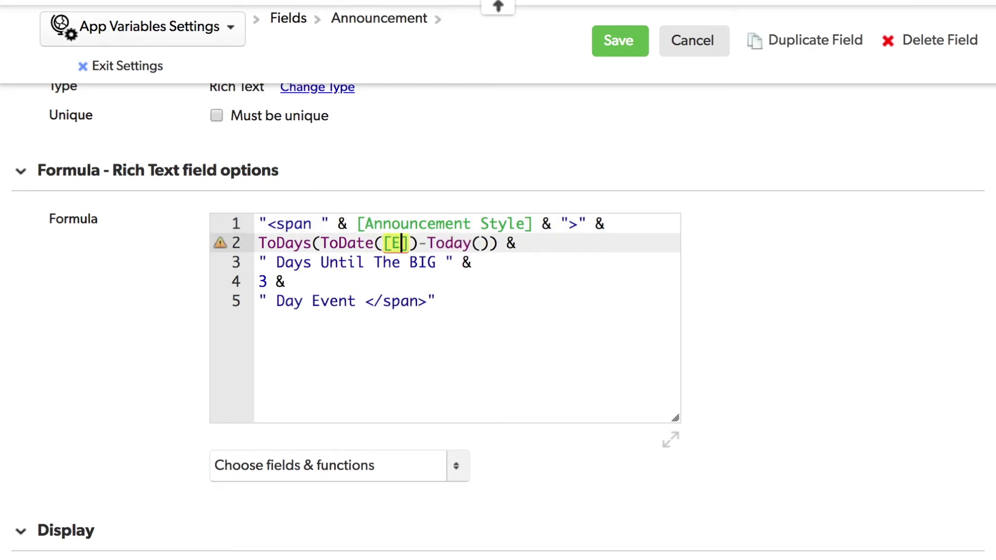
pyautogui.write('vent Date')
pyautogui.click(366, 263)
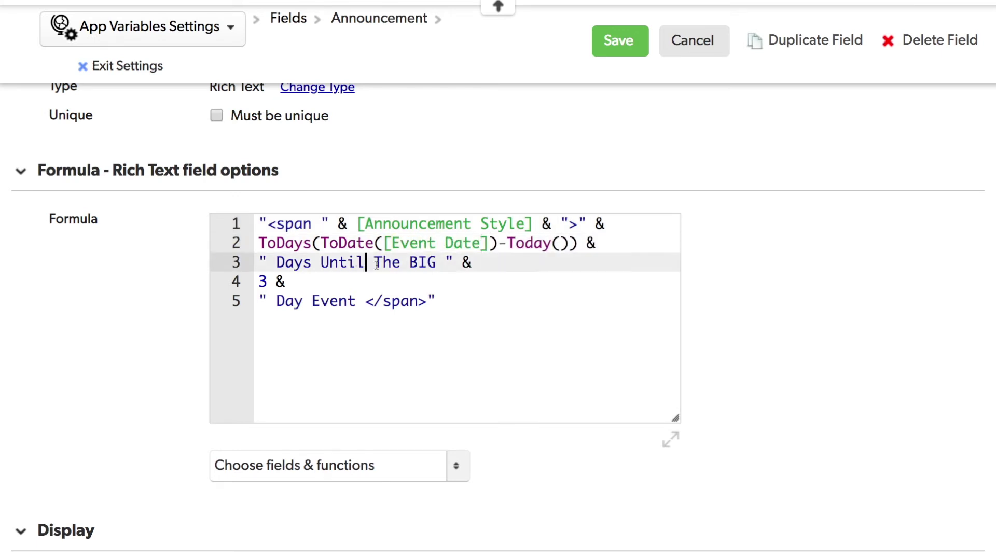
pyautogui.click(376, 264)
pyautogui.write('" &')
pyautogui.press('Delete')
pyautogui.press('Delete')
pyautogui.press('Delete')
pyautogui.press('Delete')
pyautogui.press('Delete')
pyautogui.press('Delete')
pyautogui.press('Delete')
pyautogui.press('Delete')
pyautogui.press('Delete')
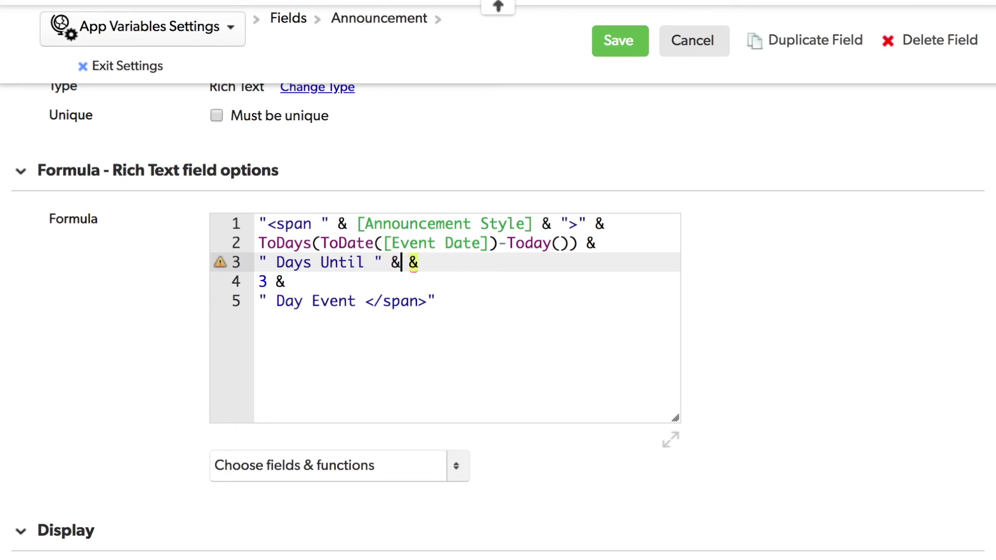
pyautogui.write('[Event Name')
pyautogui.doubleClick(254, 281)
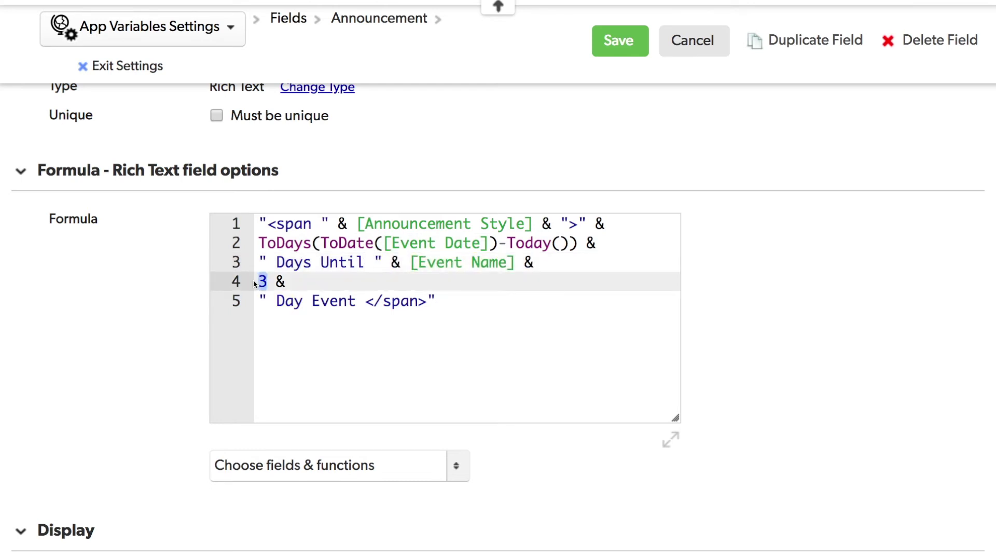
pyautogui.write('[Event Duration')
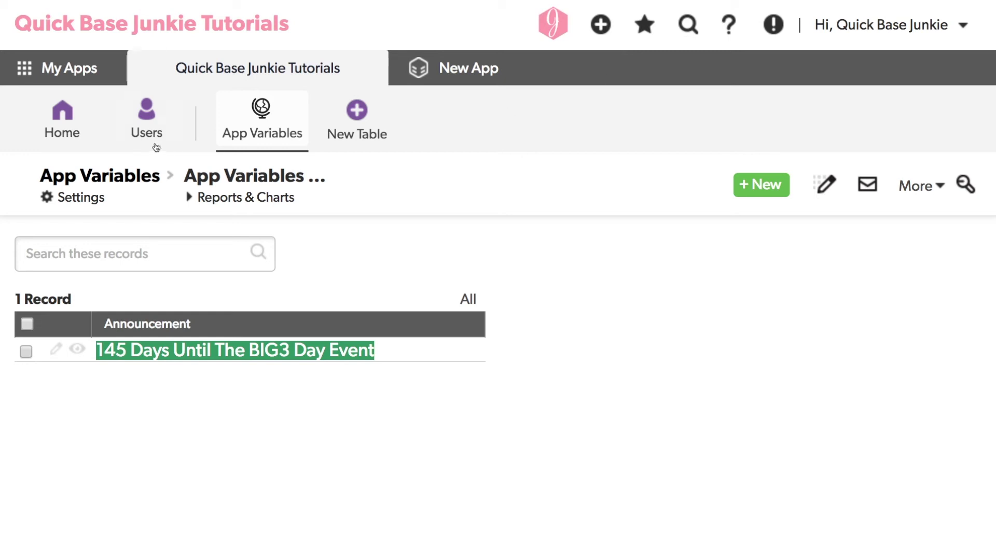
# - Edit the Announcement Style variable, replacing background colour 379E6E with red, and save
pyautogui.click(68, 112)
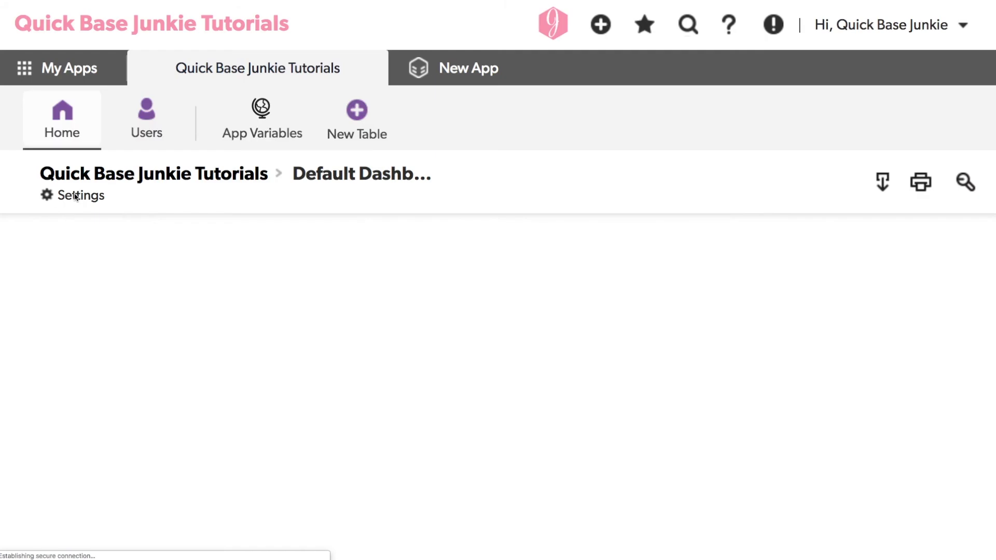
pyautogui.click(76, 198)
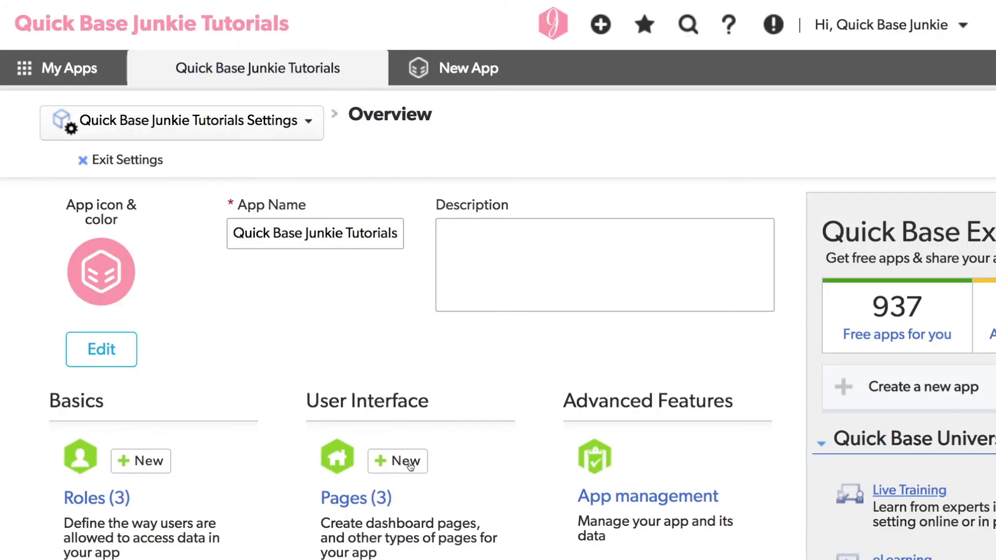
pyautogui.scroll(-5, 540, 429)
pyautogui.click(594, 436)
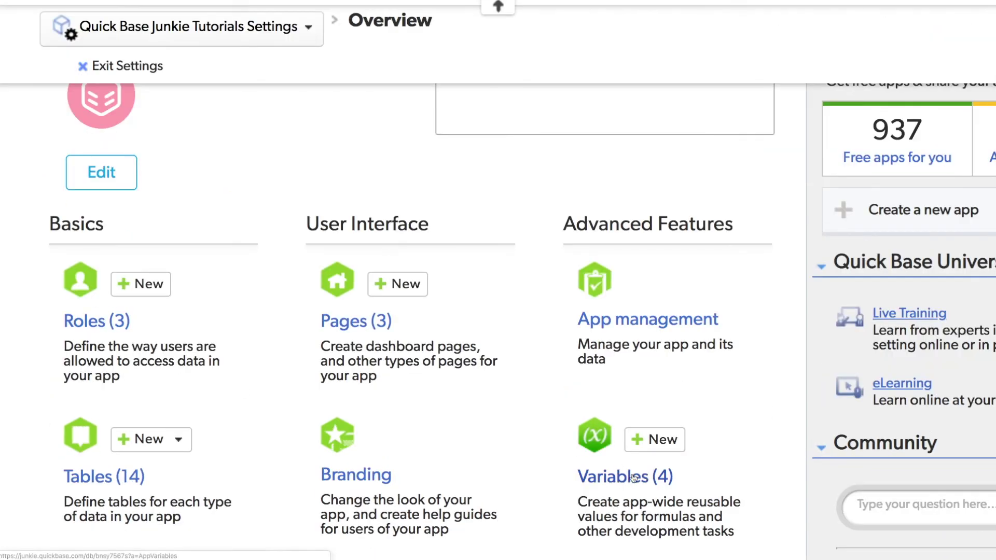
pyautogui.click(312, 347)
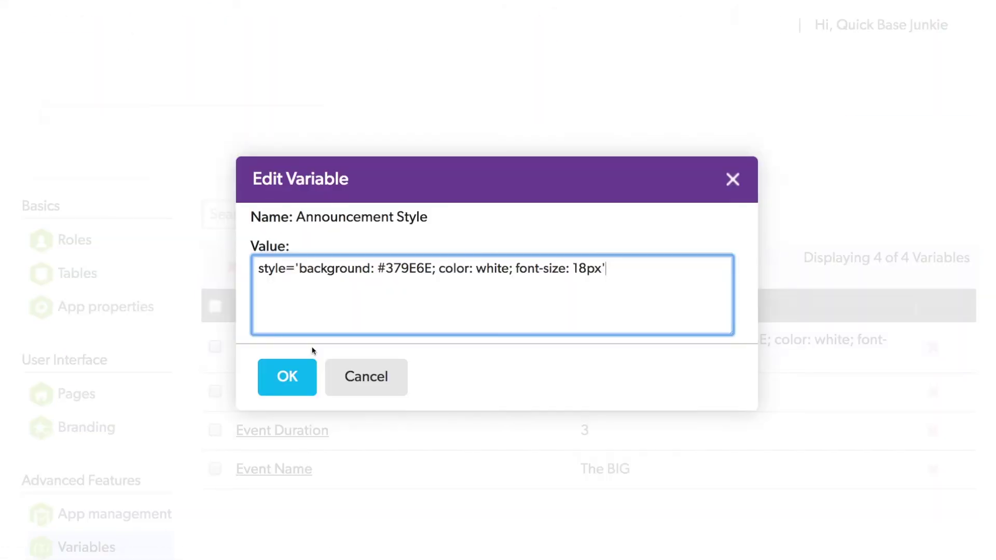
pyautogui.moveTo(385, 269); pyautogui.dragTo(432, 268)
pyautogui.write('red')
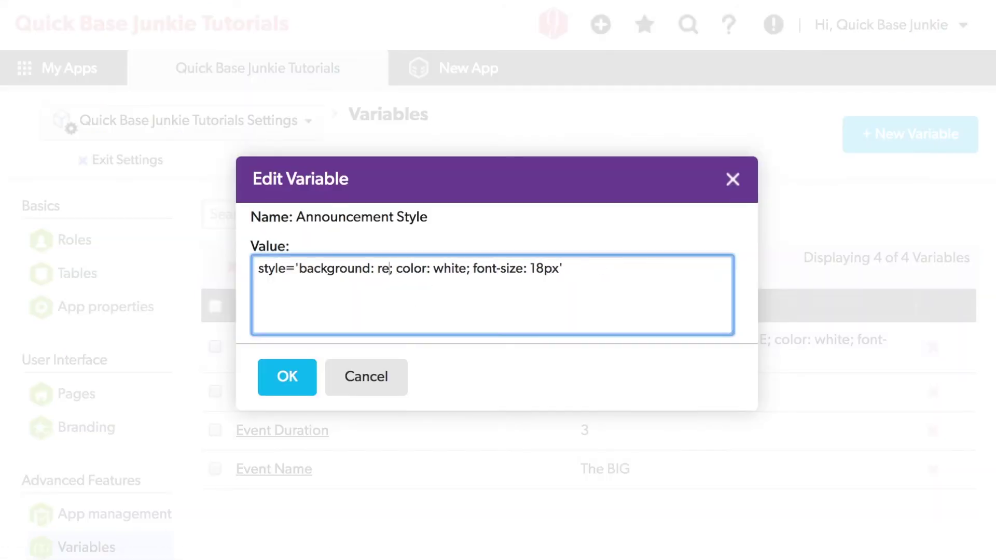
pyautogui.click(285, 377)
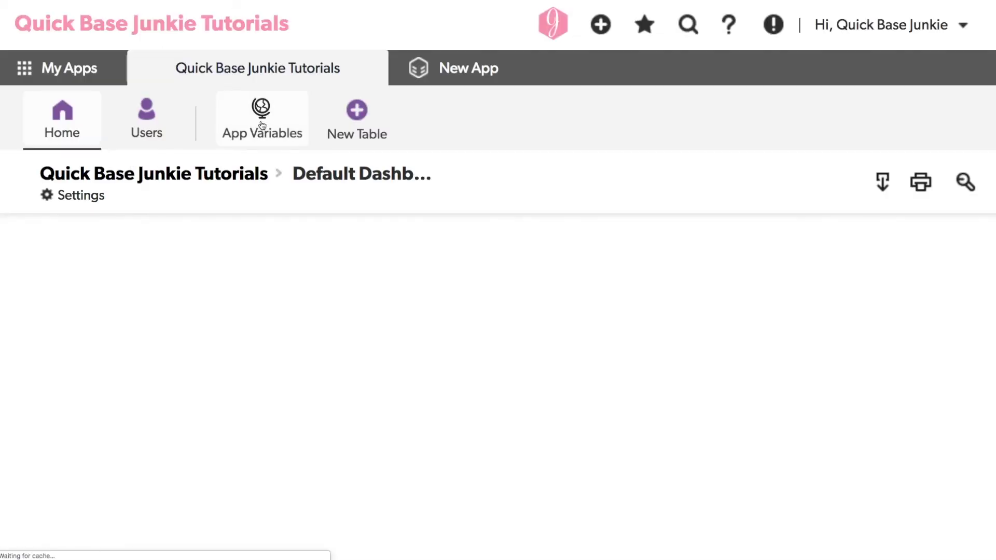
# - View the App Variables report showing the announcement on a red banner
pyautogui.click(262, 125)
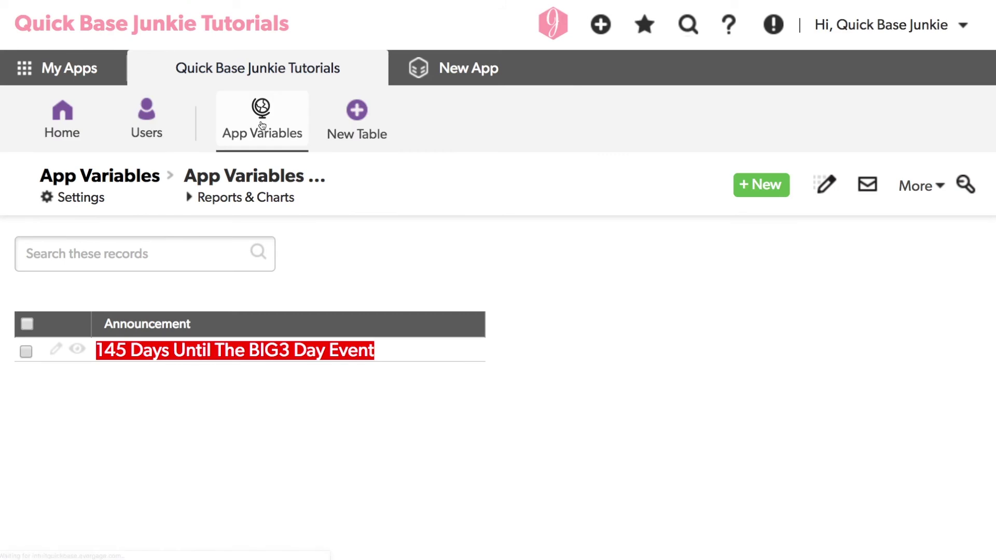